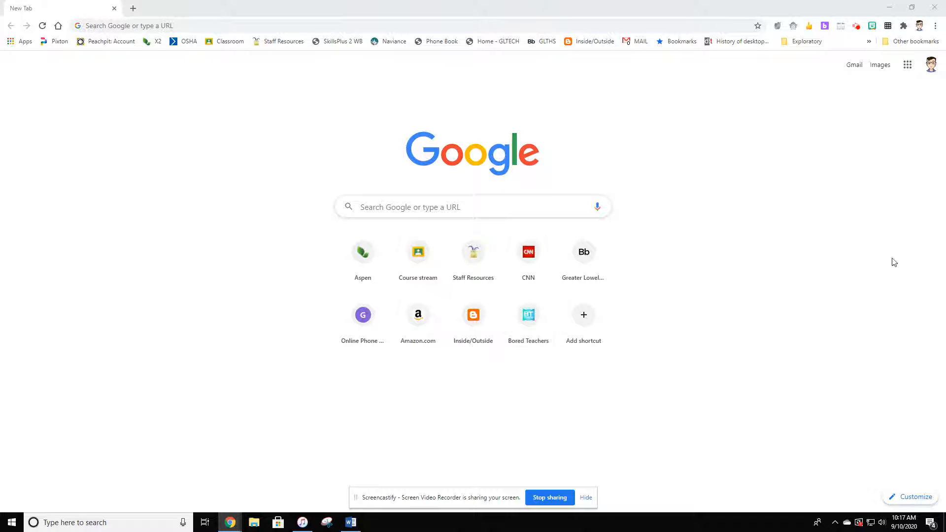
Step: Search Google for pixlr, go to the Pixlr.com site and launch the Advanced Pixlr E editor
left_click(397, 208)
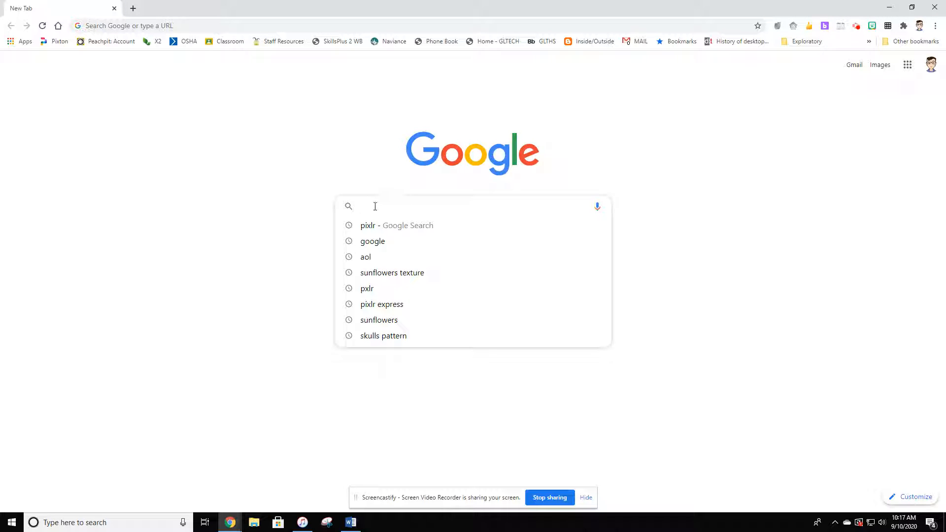
type("pixl")
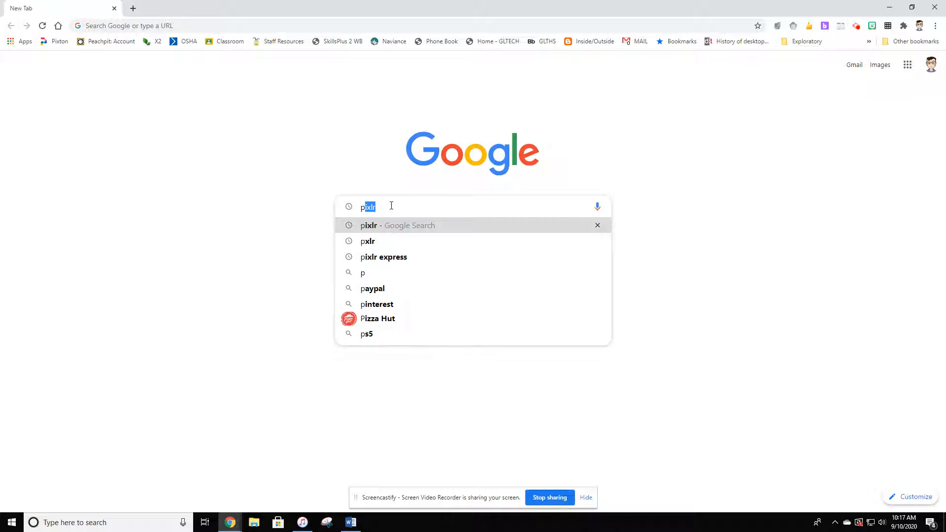
type("r")
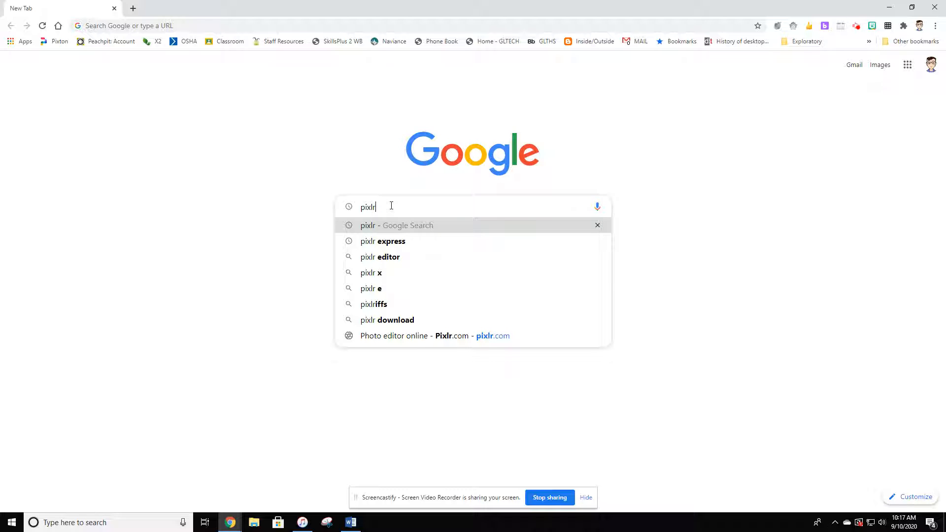
key("Return")
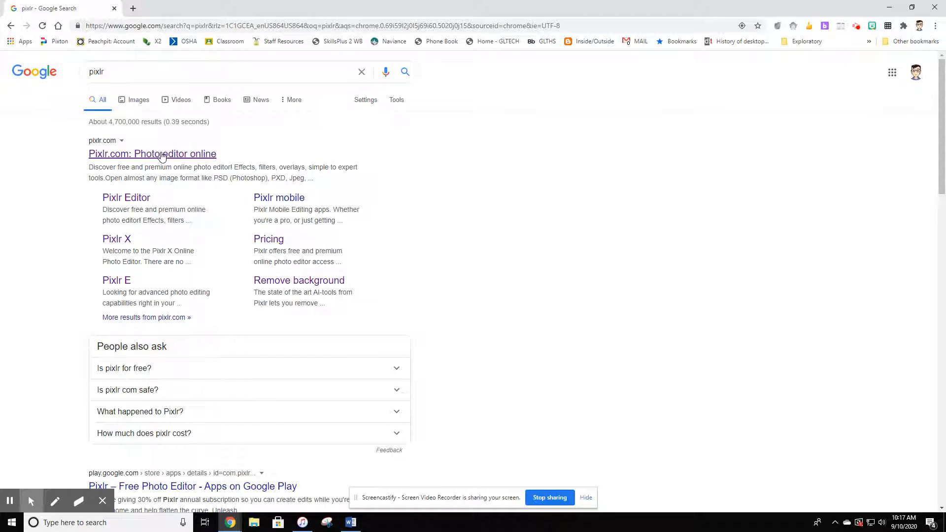
left_click(161, 157)
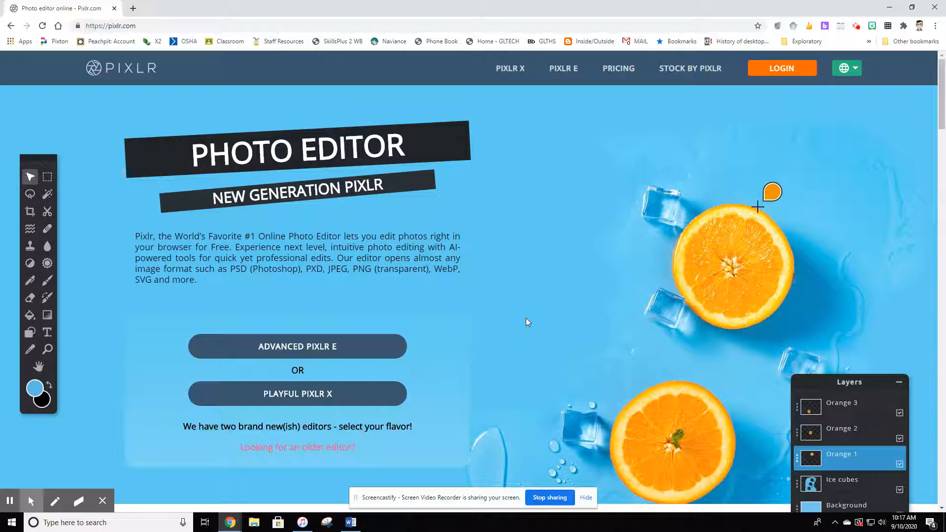
left_click(305, 347)
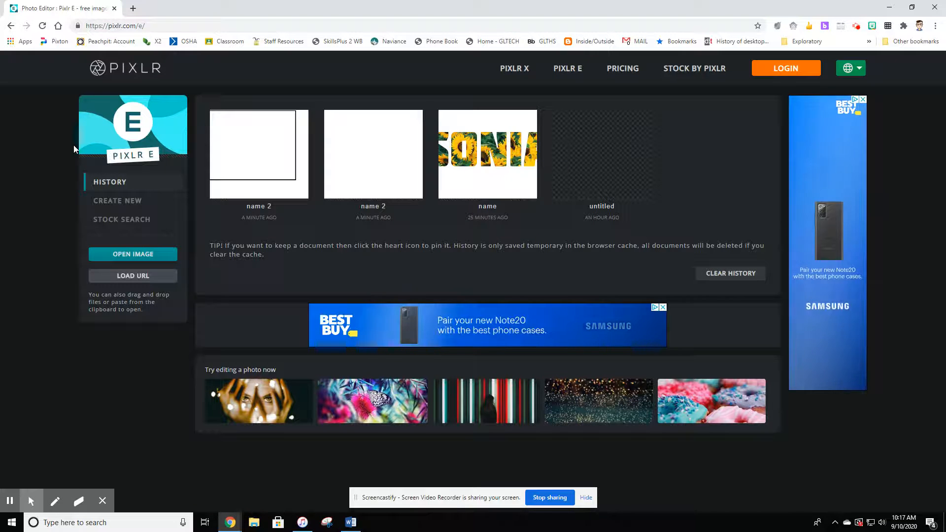
Step: Set up a new image with the Web small 800x600 preset and enter the author's first name as the document name
left_click(118, 202)
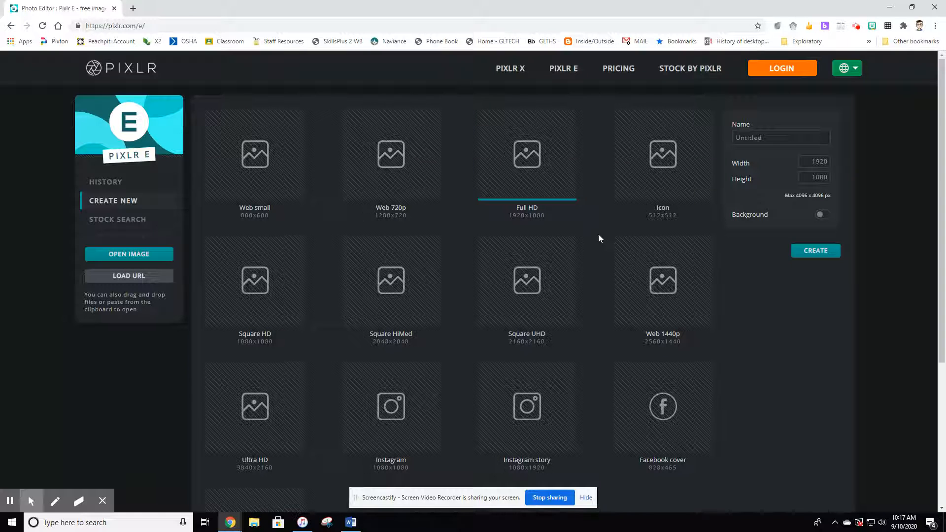
left_click(261, 160)
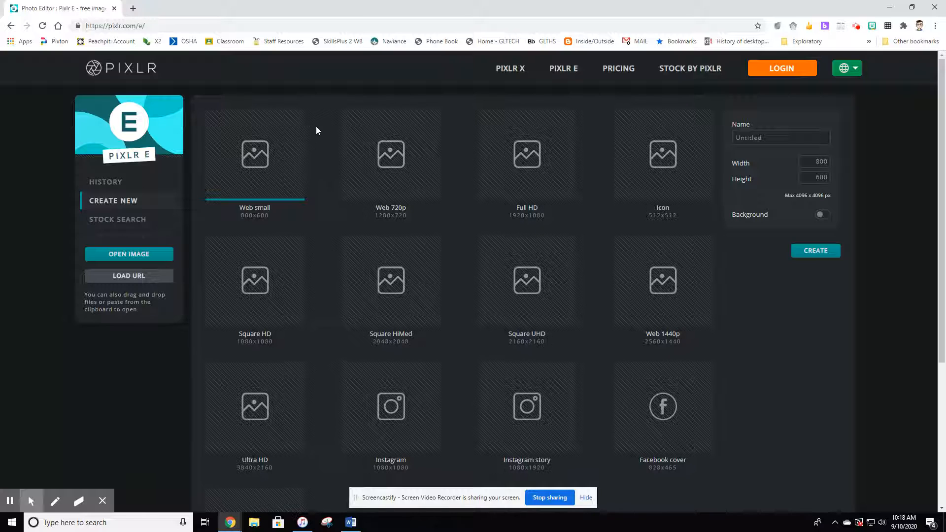
left_click(772, 138)
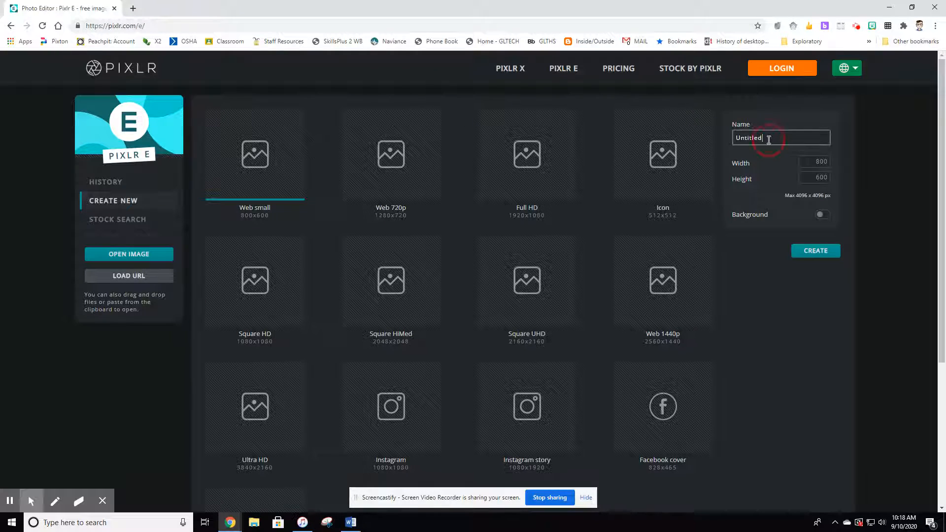
left_click_drag(771, 139, 736, 139)
type("Sonia")
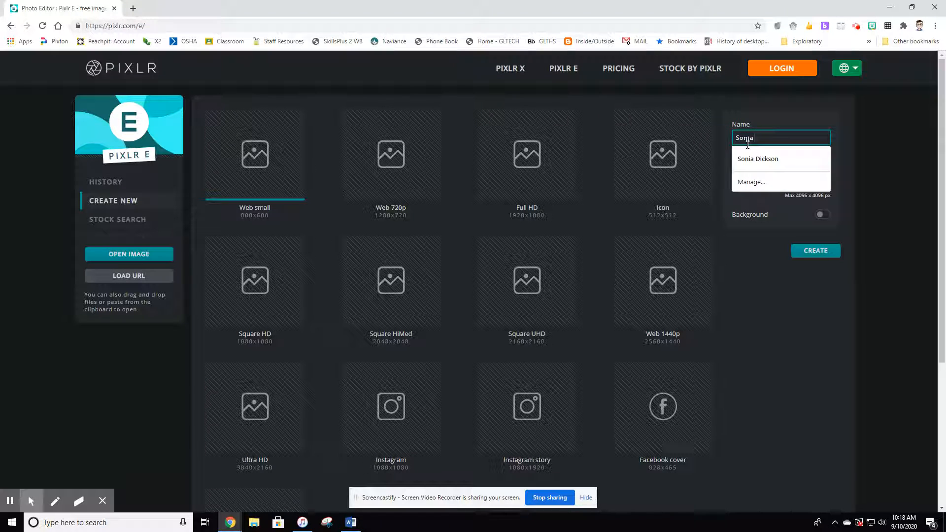
left_click(813, 292)
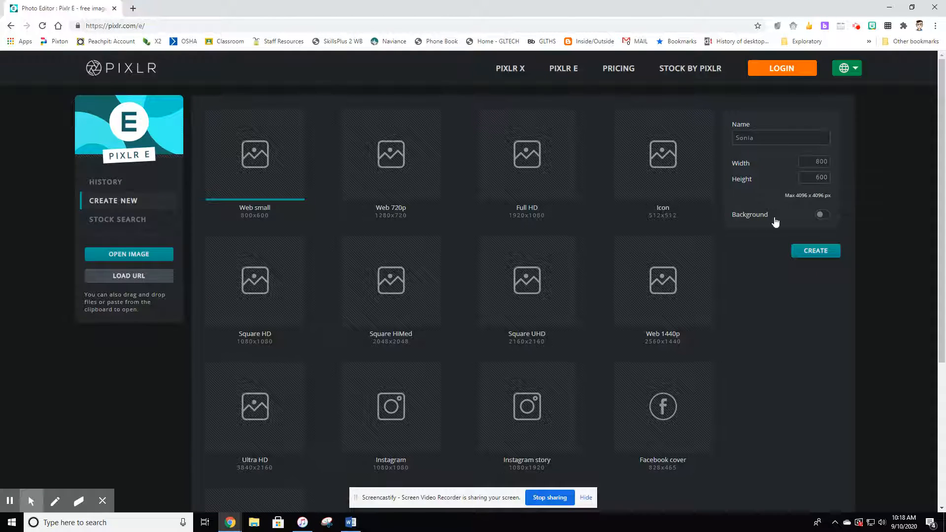
Step: Turn on the background with white (#FFFFFF) as its color and create the image
left_click(828, 217)
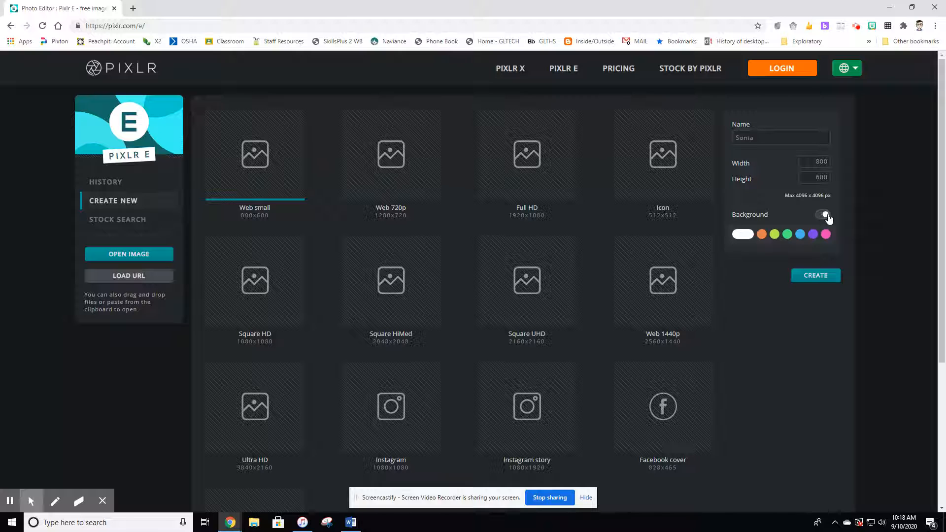
left_click(744, 238)
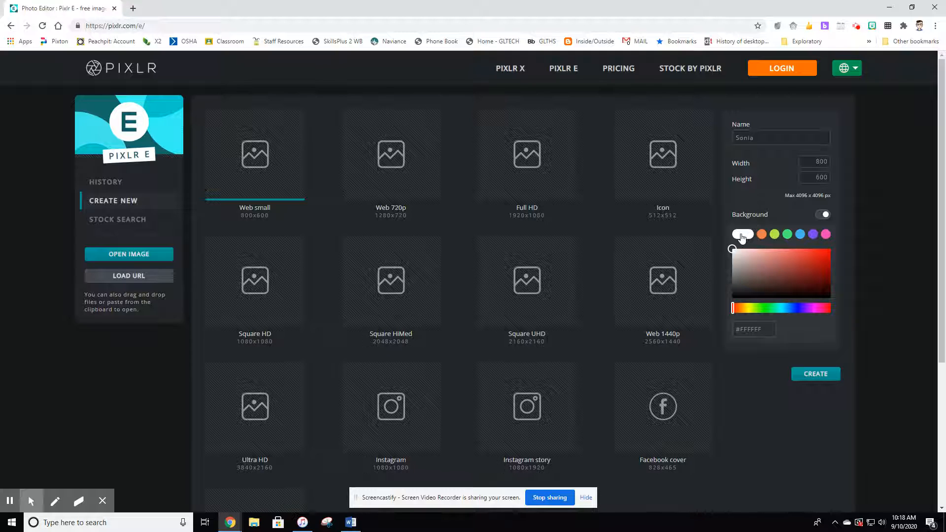
left_click(813, 375)
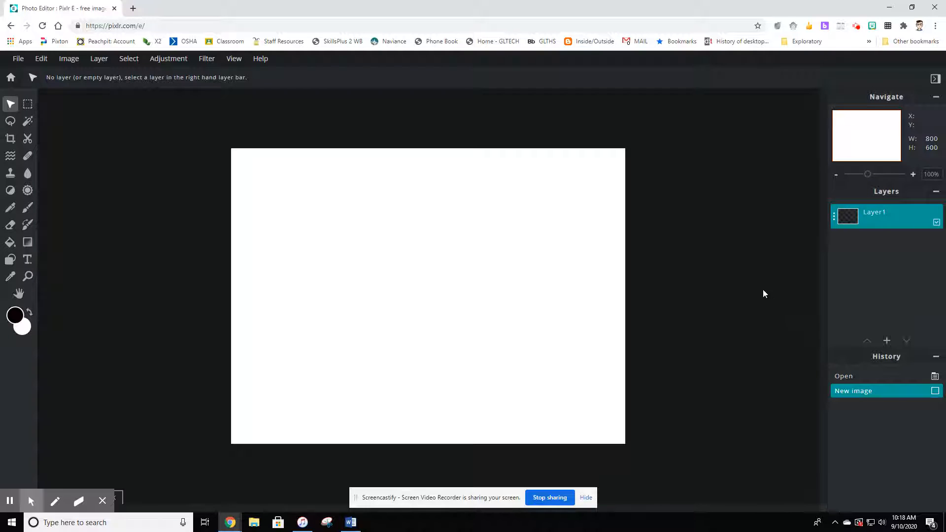
Step: Draw a white filled rectangle with the Shape tool that covers the entire canvas on Layer1
left_click(10, 260)
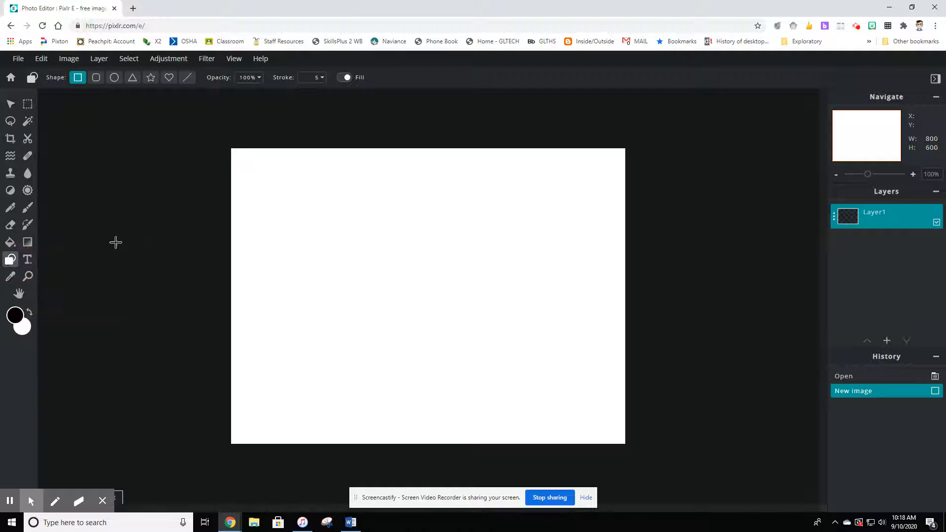
left_click_drag(224, 140, 643, 452)
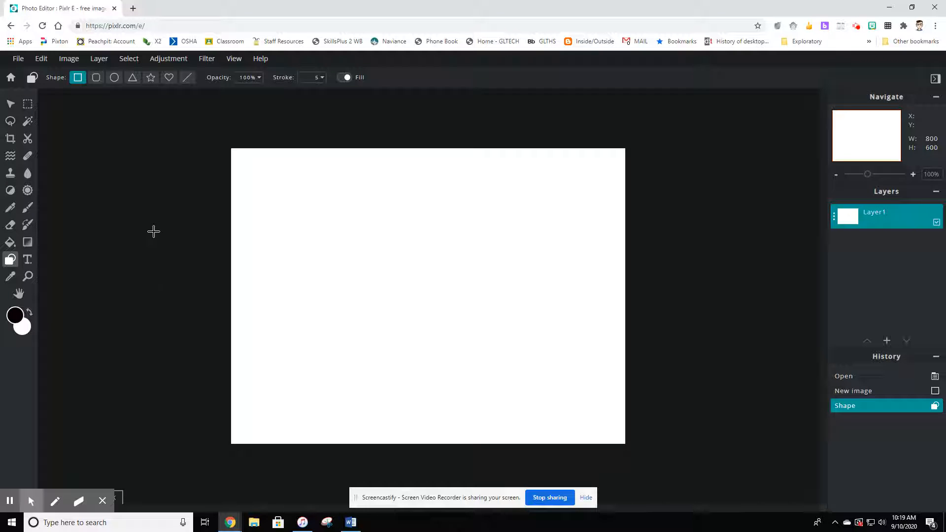
Step: Add a text layer and replace its placeholder text with the author's first name in capital letters
left_click(28, 264)
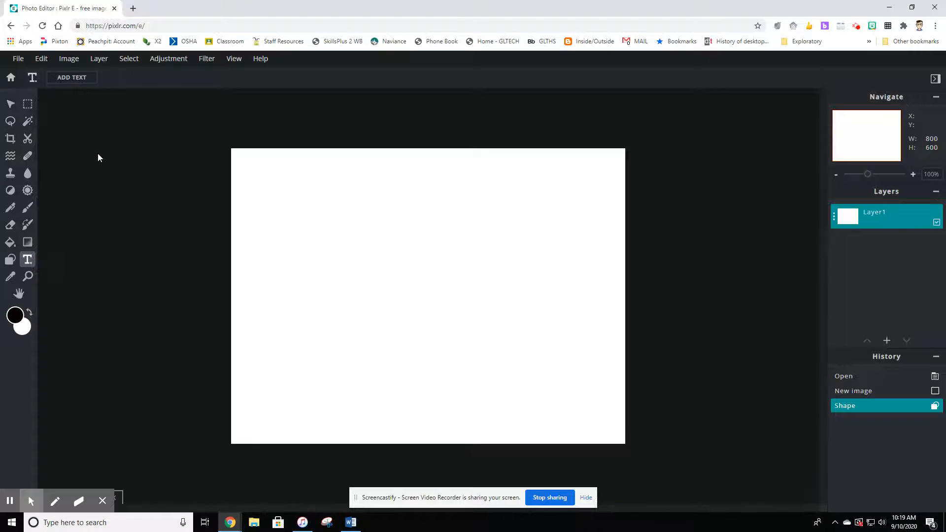
left_click(73, 79)
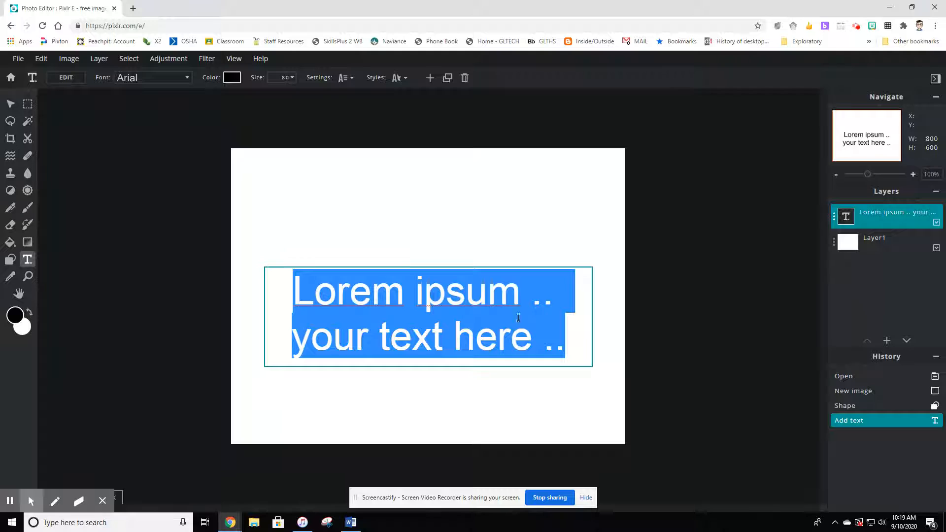
key("BackSpace")
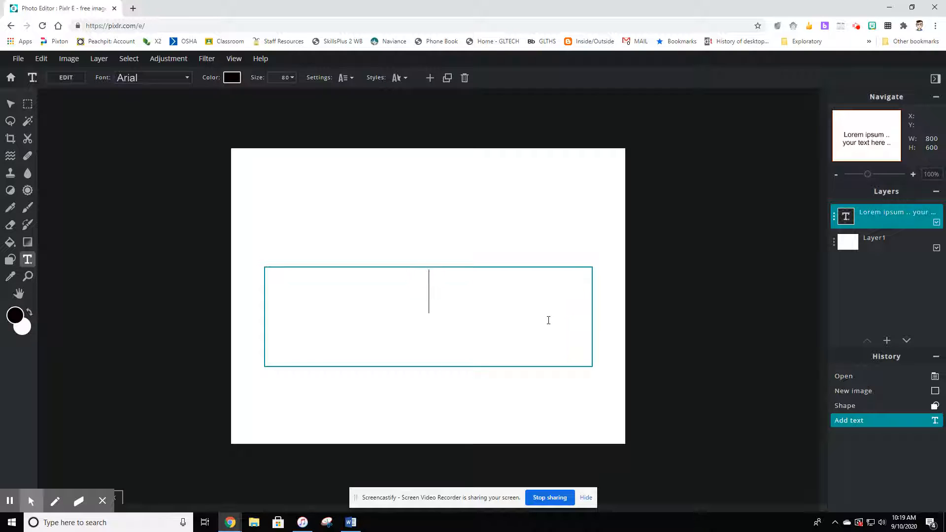
type("SONIA")
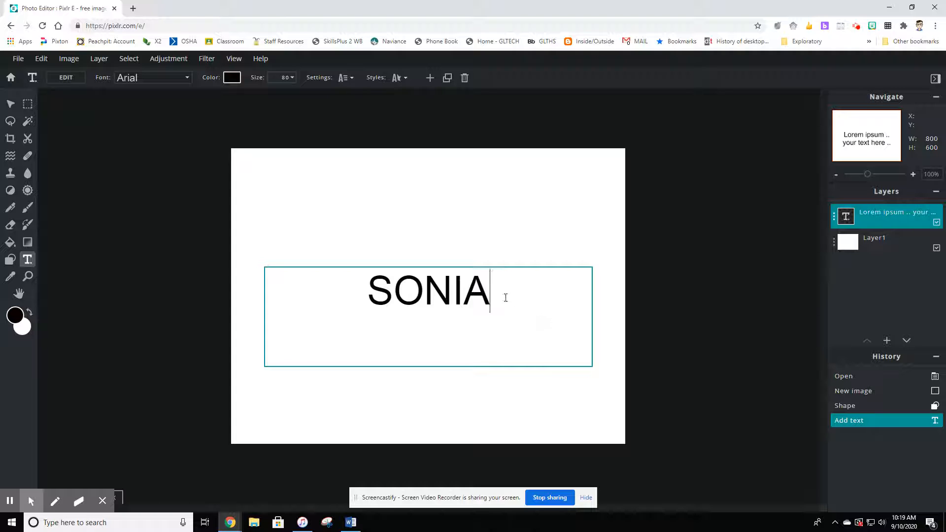
Step: Change the font of the name text to Molot
left_click_drag(501, 291, 358, 291)
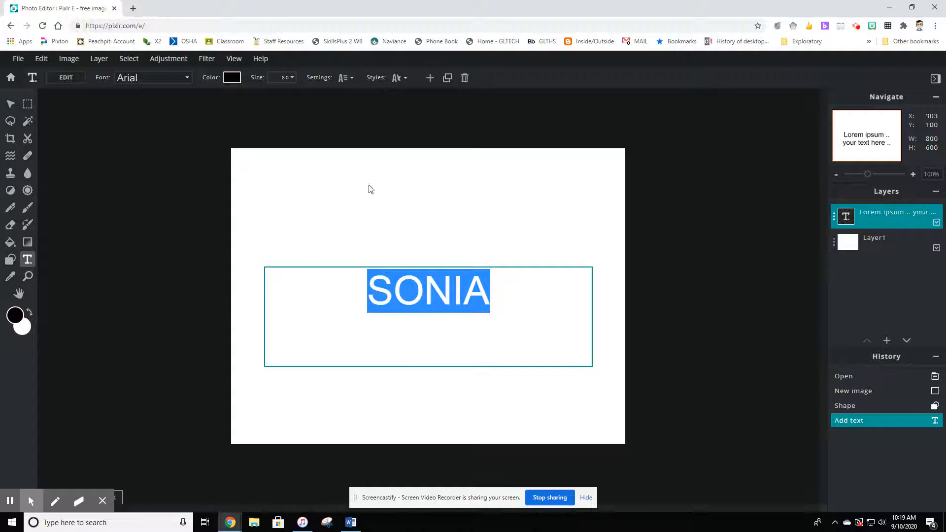
left_click(188, 81)
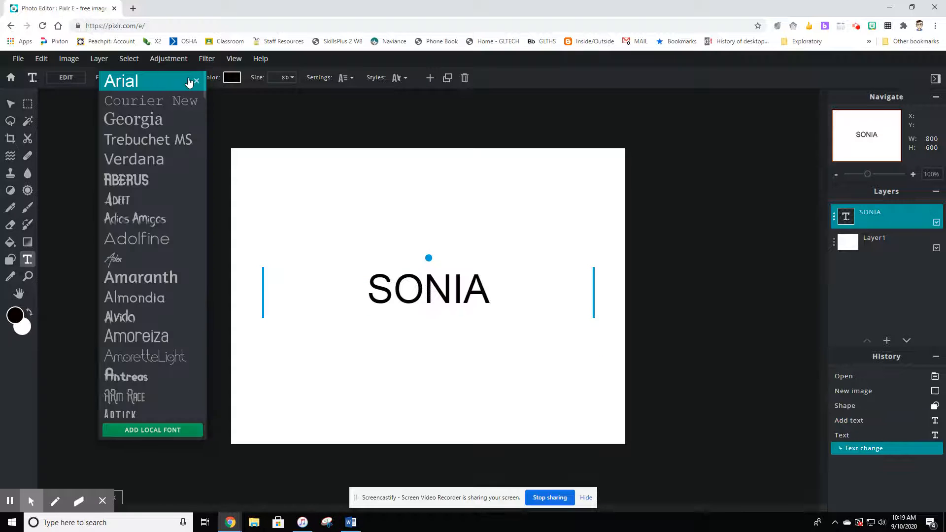
scroll(160, 205, "down", 10)
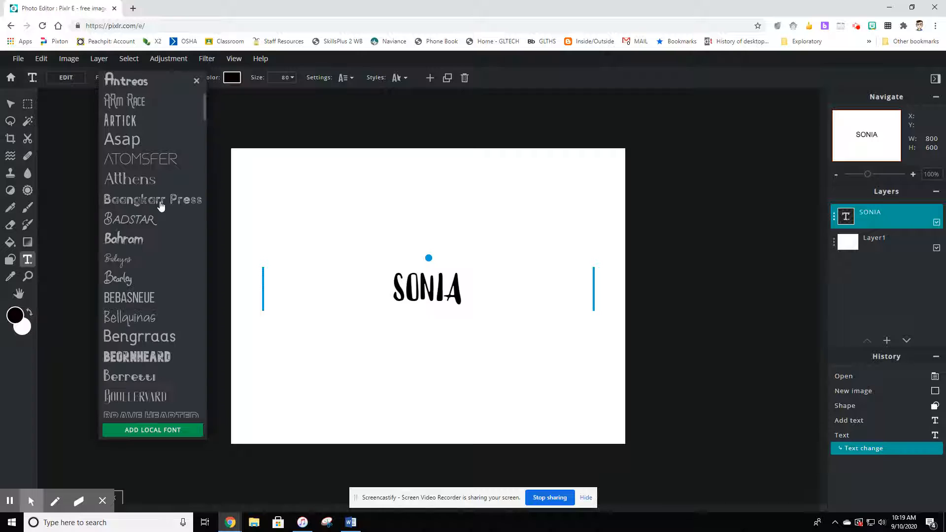
scroll(160, 206, "down", 20)
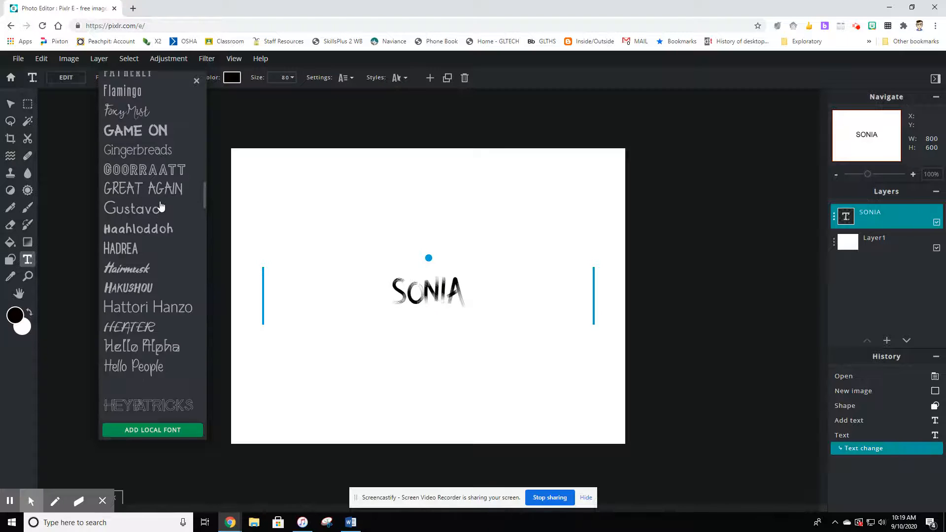
scroll(161, 205, "down", 20)
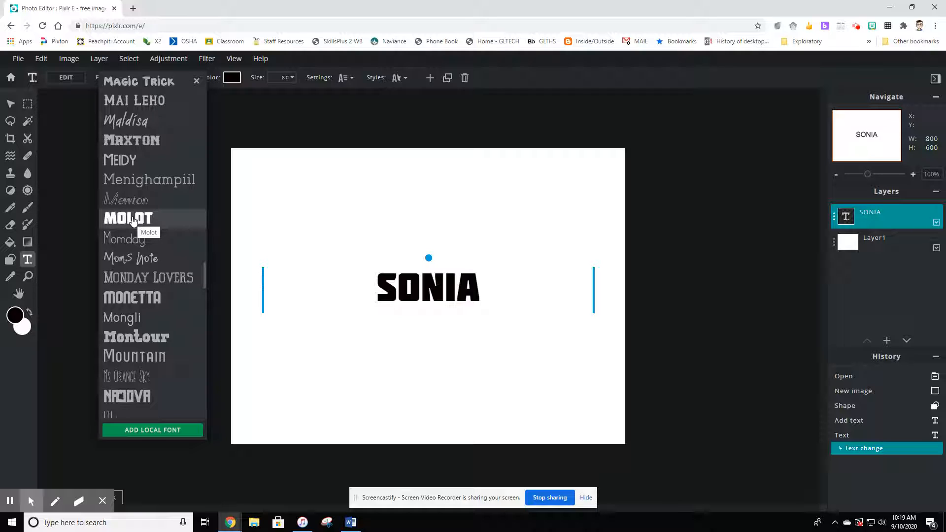
left_click(132, 219)
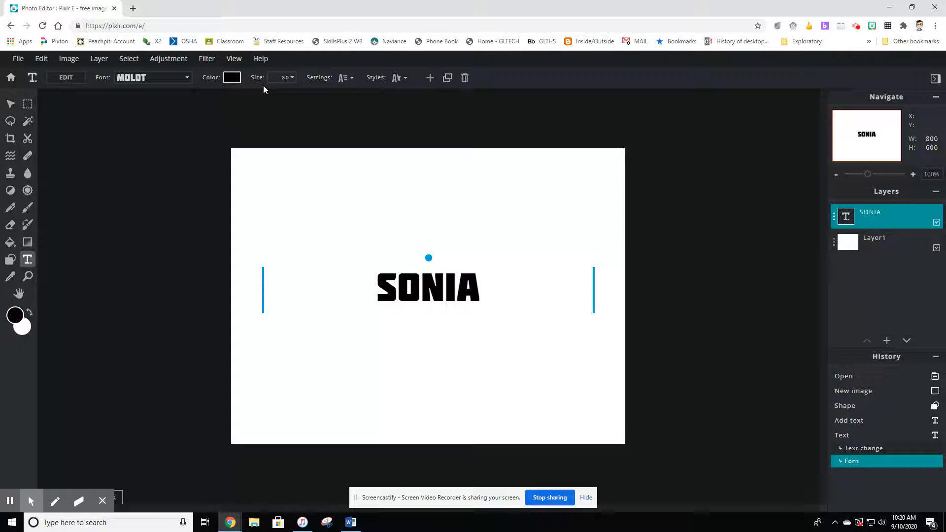
Step: Enlarge the name text to size 258 and move it up to the middle of the canvas
left_click(292, 77)
mouse_move(233, 94)
left_mouse_down()
mouse_move(259, 98)
mouse_move(245, 97)
left_mouse_up()
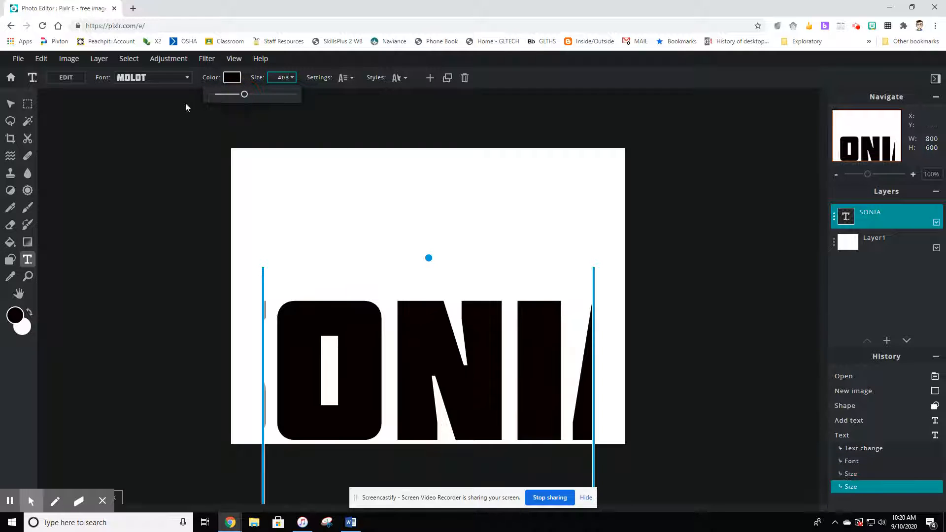
left_click_drag(244, 95, 232, 95)
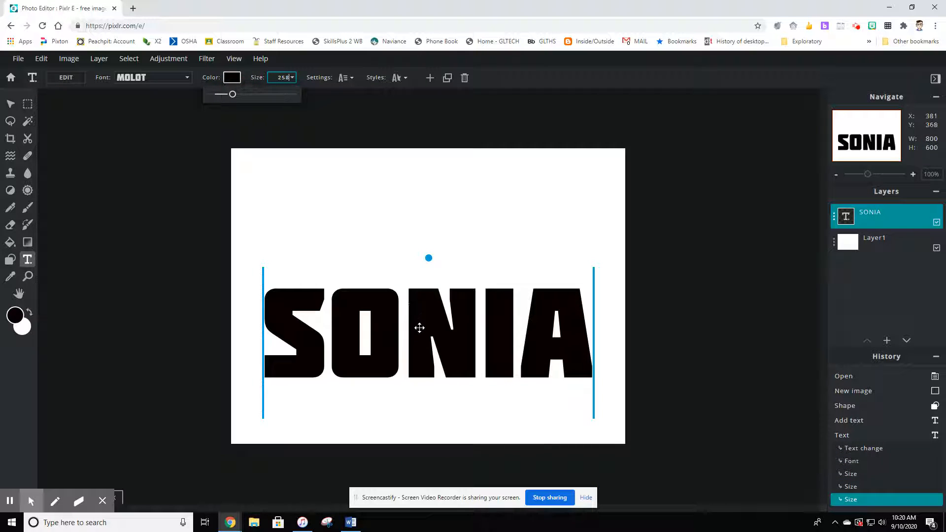
left_click(233, 94)
left_click_drag(233, 95, 232, 95)
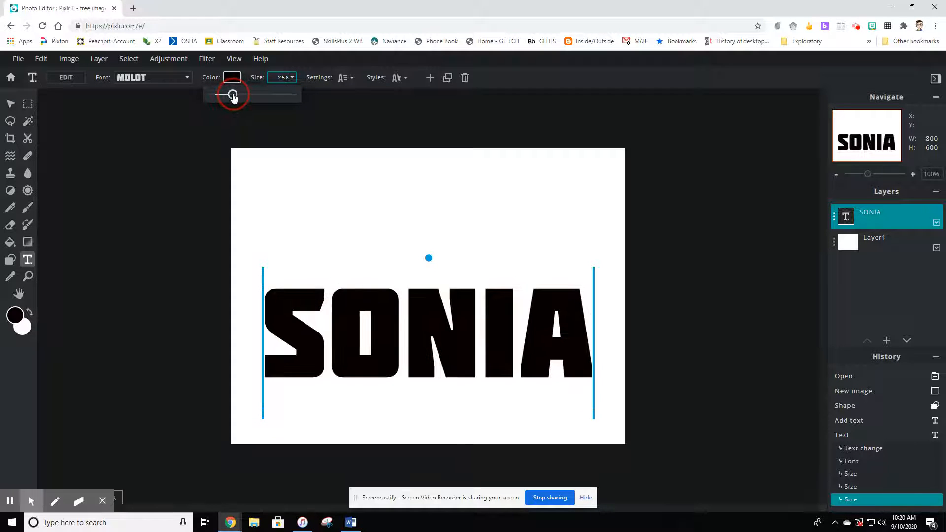
left_click(385, 334)
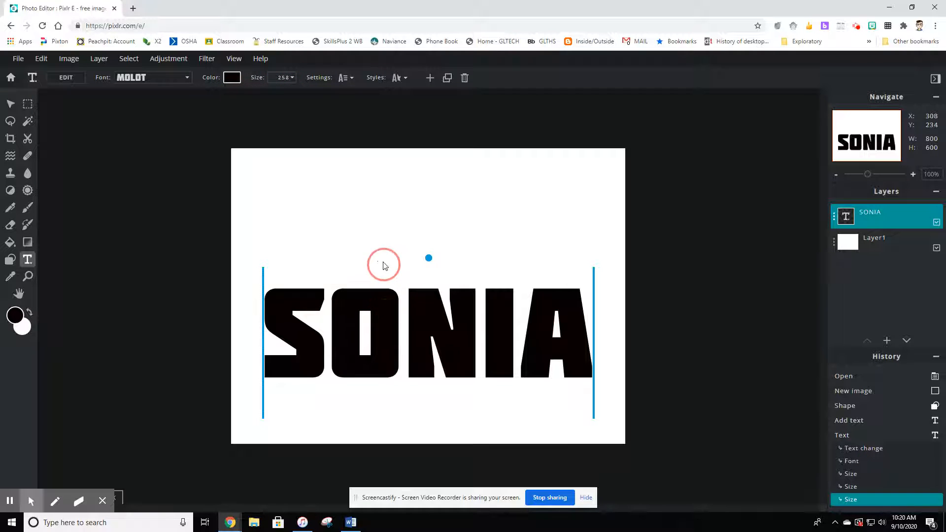
left_click_drag(379, 294, 382, 256)
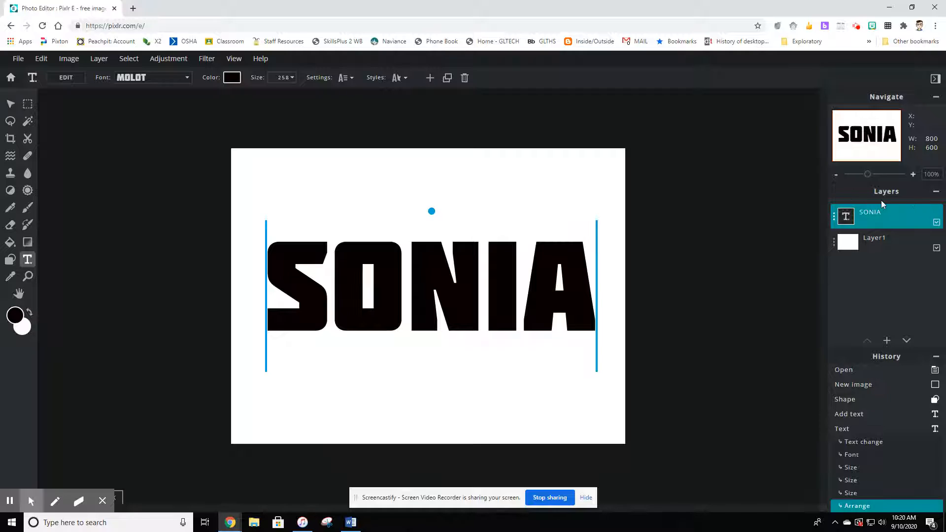
Step: Select Layer1 beneath the name text and open its layer settings
left_click(867, 244)
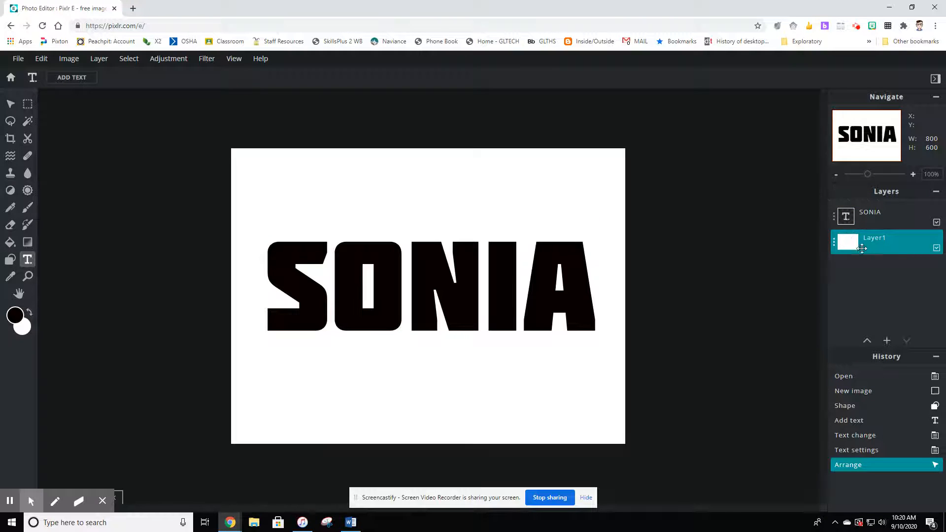
left_click(834, 244)
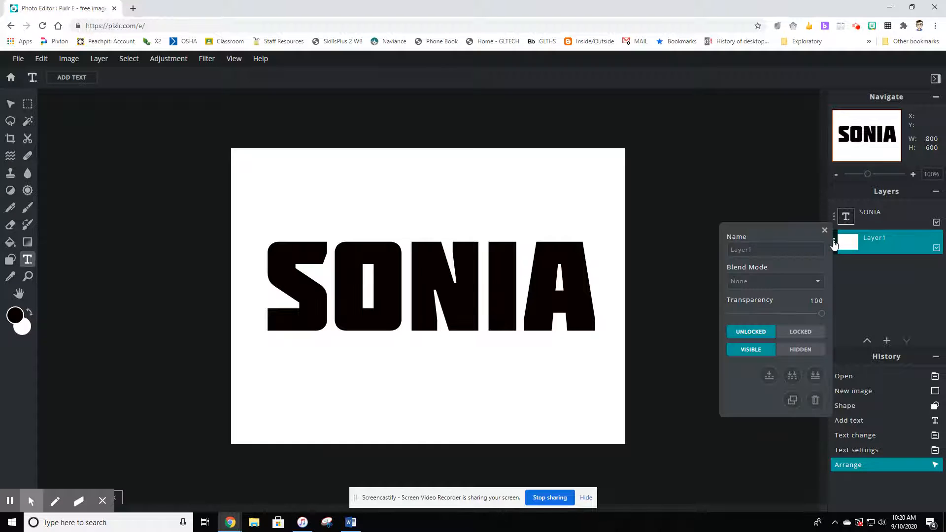